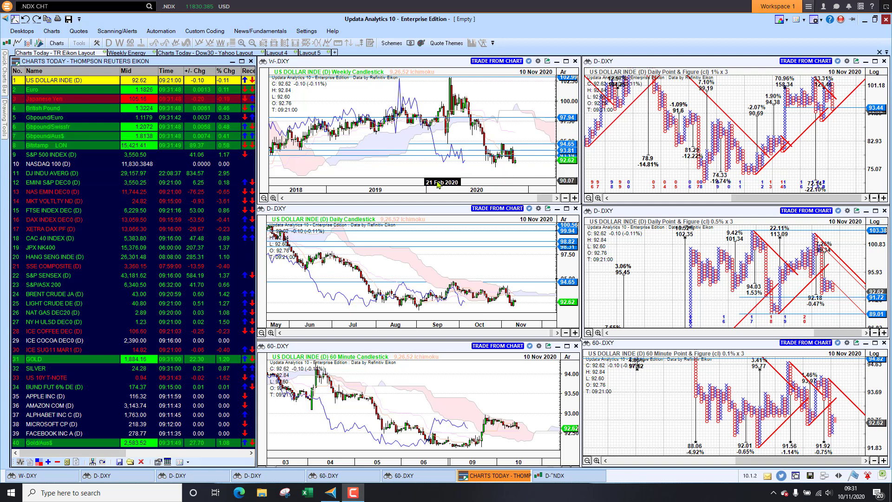
# Load the Euro, British Pound and Gbpound/Euro charts in turn.
pyautogui.click(48, 91)
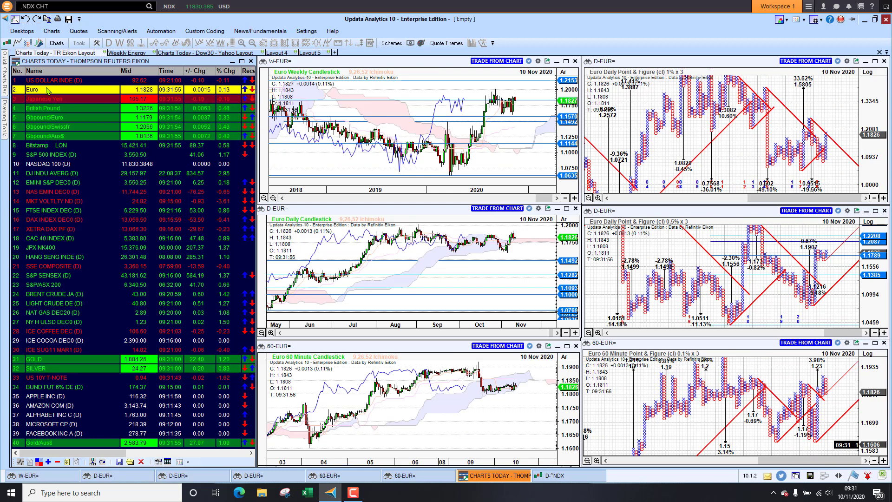
pyautogui.click(57, 111)
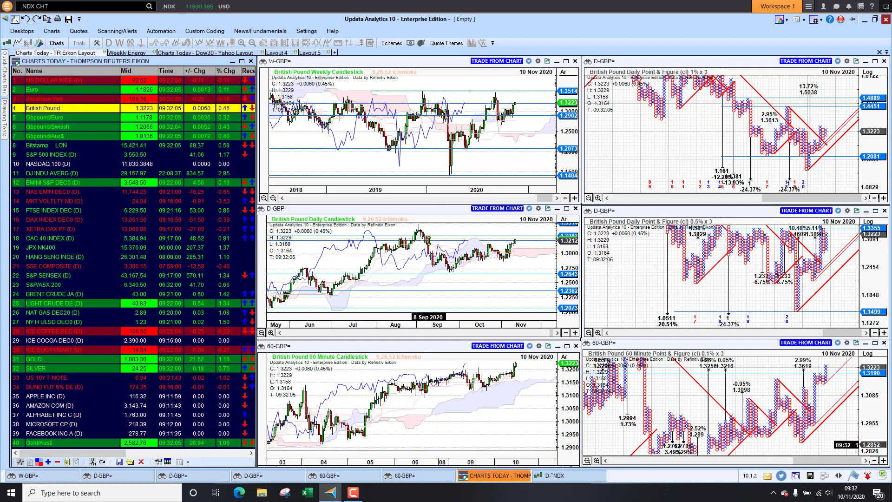
pyautogui.click(56, 119)
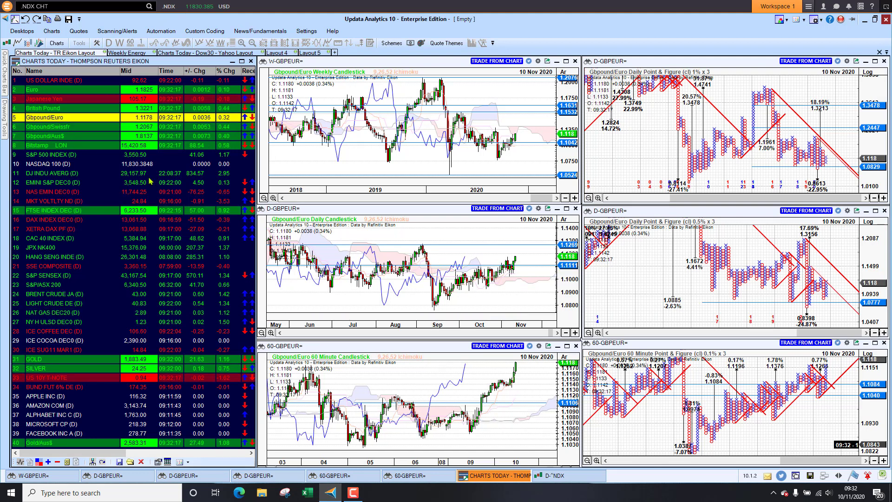
# Switch the linked charts to Bitstamp Bitcoin (BTC=BTSP).
pyautogui.rightClick(65, 146)
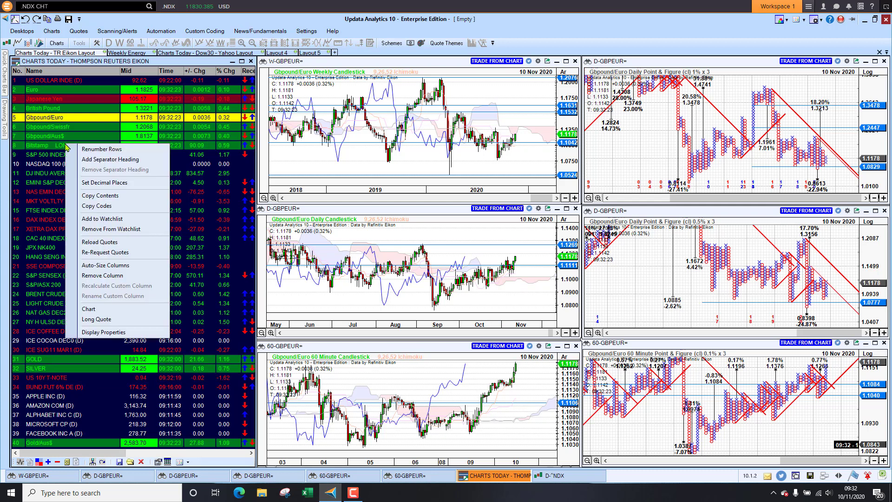
pyautogui.click(56, 149)
pyautogui.click(55, 149)
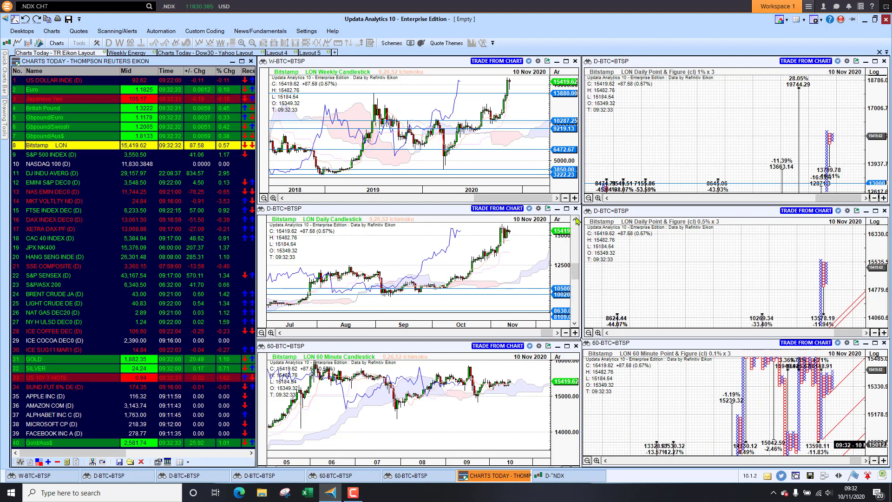
# Step the linked charts from S&P 500 INDEX through NASDAQ 100 to DJ Indu Averg (D-DJI).
pyautogui.click(54, 156)
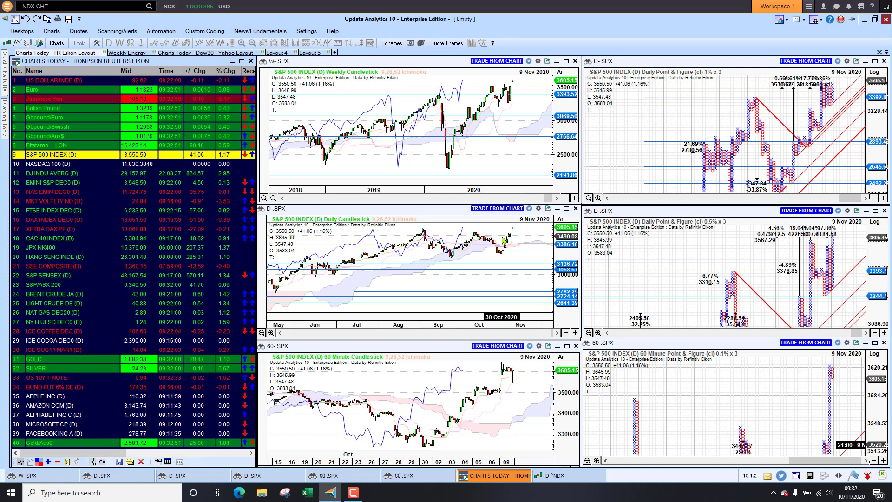
pyautogui.press('Down')
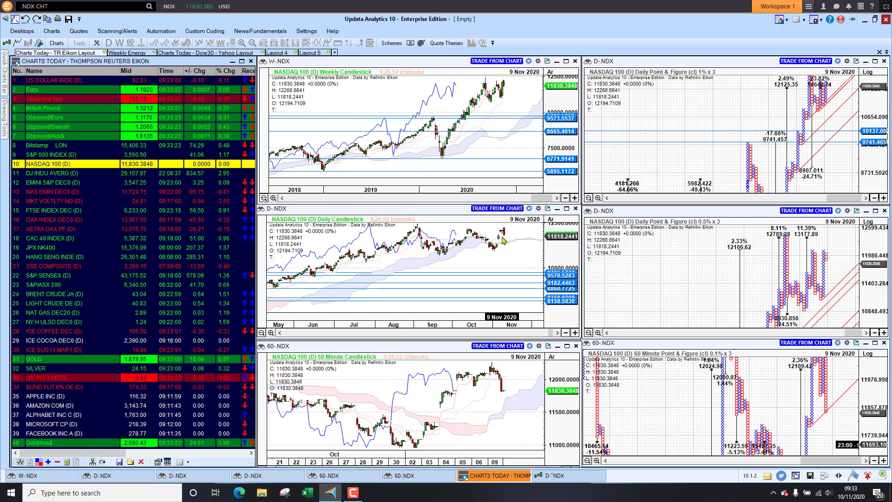
pyautogui.press('Down')
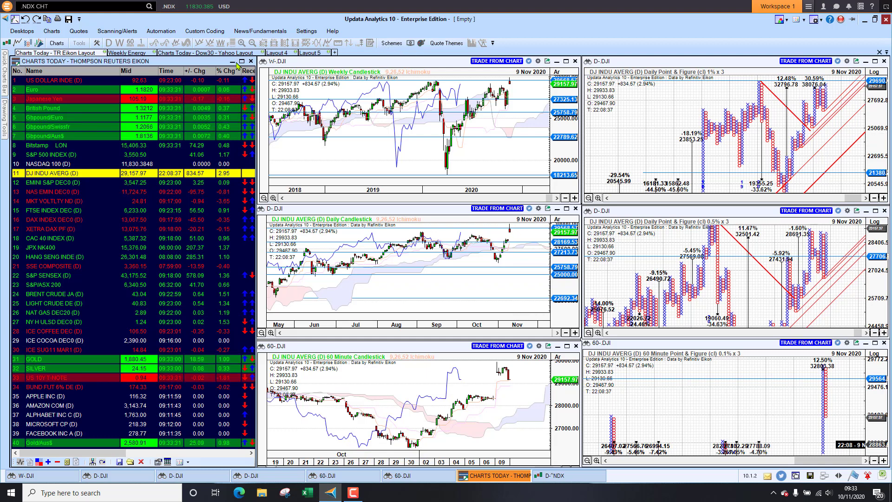
# In the Dow30 - Yahoo Layout, view the American Express, Boeing and Pfizer charts.
pyautogui.click(223, 53)
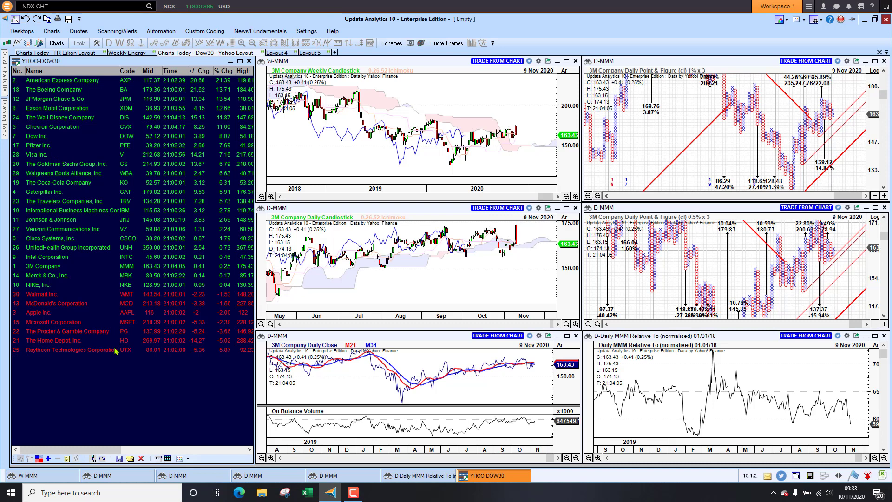
pyautogui.click(71, 81)
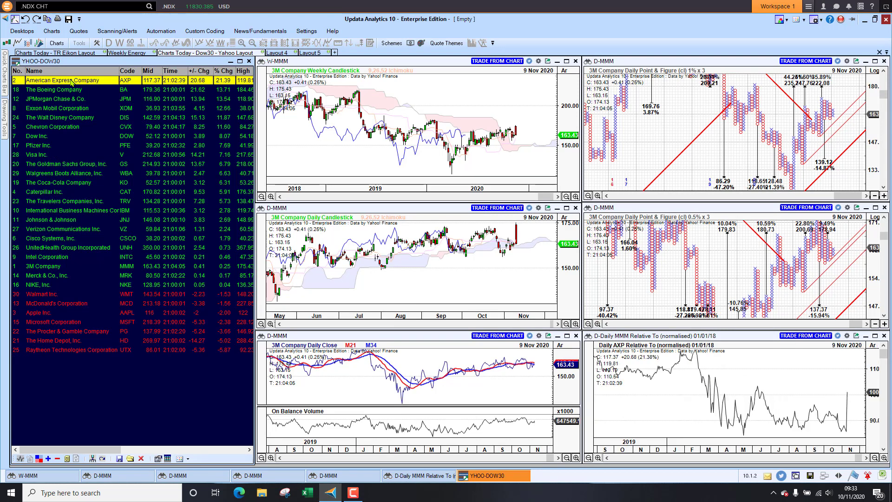
pyautogui.click(225, 93)
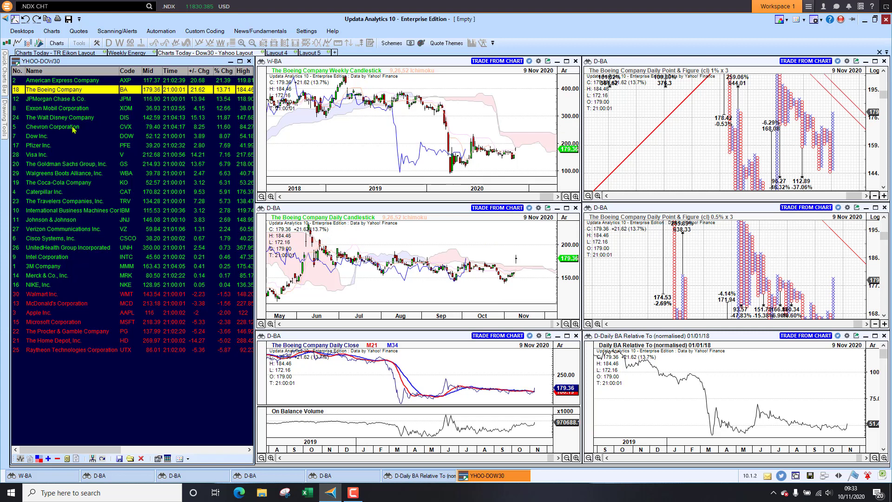
pyautogui.click(50, 145)
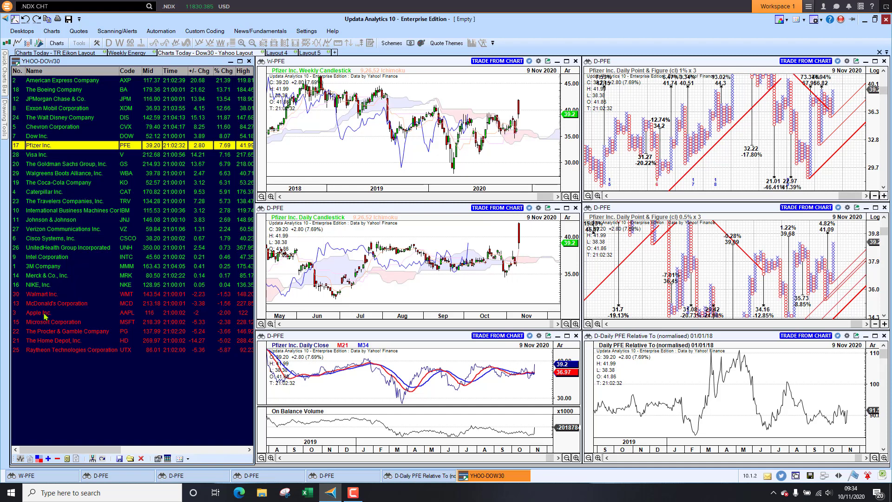
# View the Apple, Microsoft and Home Depot charts, then return to the TR Eikon Layout.
pyautogui.click(45, 317)
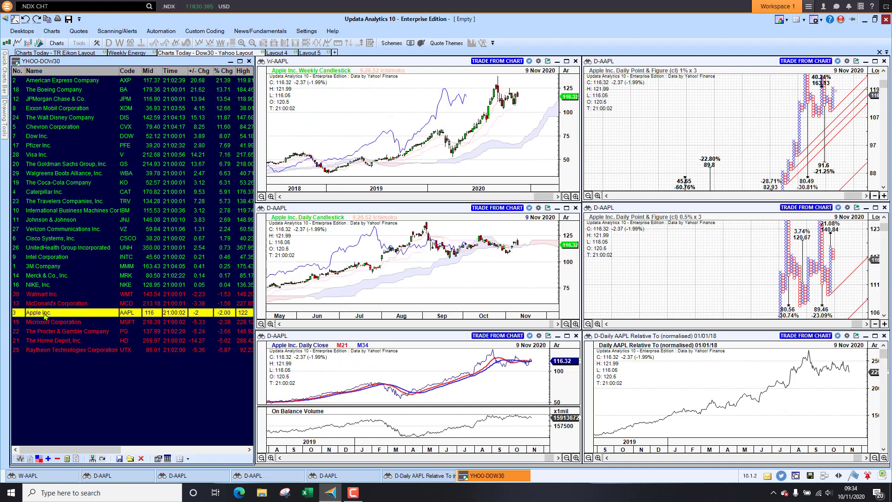
pyautogui.press('Down')
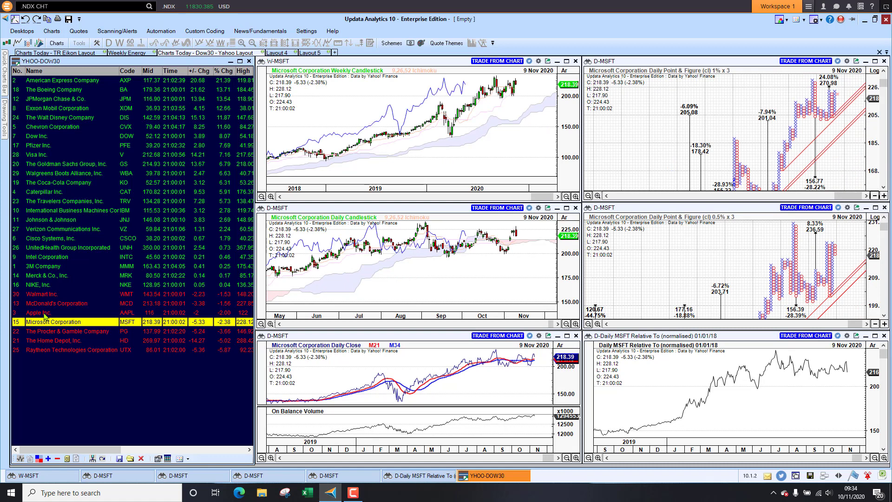
pyautogui.click(54, 344)
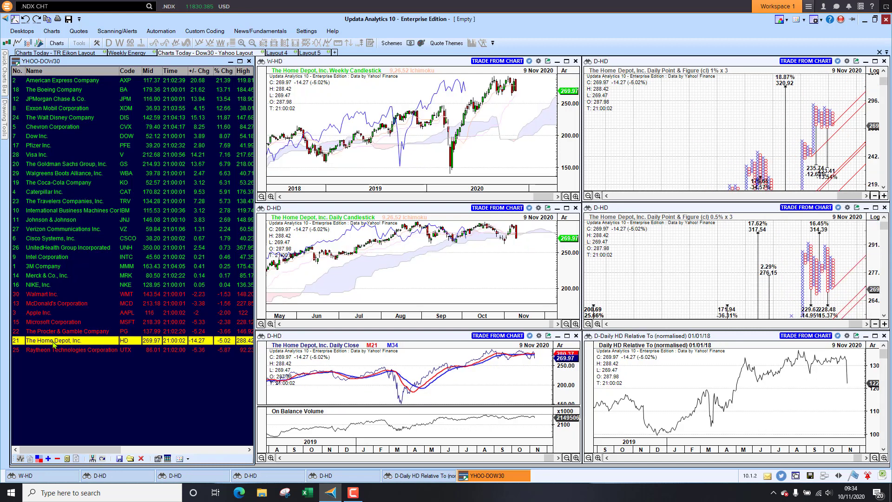
pyautogui.click(55, 53)
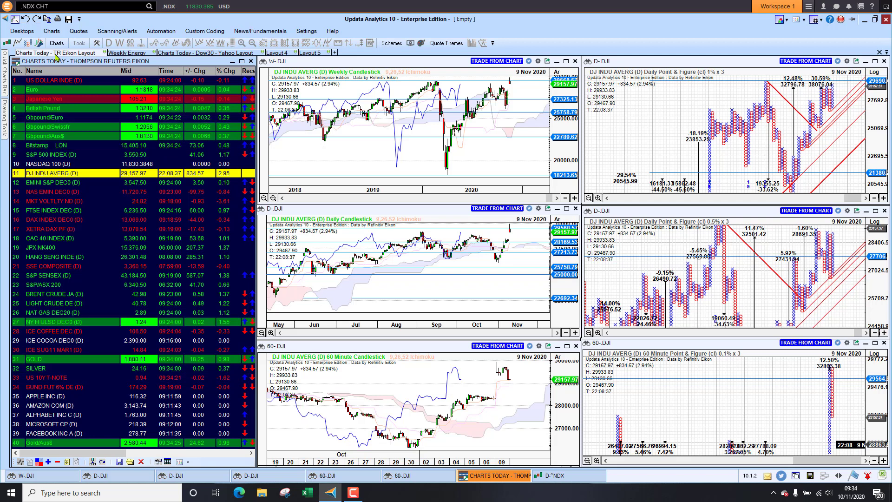
# Check EMINI S&P DEC0, NAS EMIN DEC0 and MKT VOLTLTY ND, then restore the NASDAQ 100 charts.
pyautogui.press('Down')
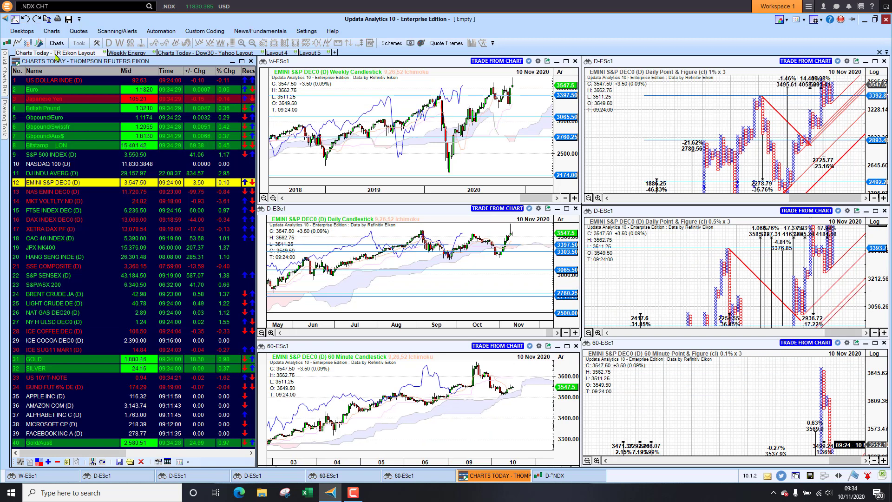
pyautogui.press('Down')
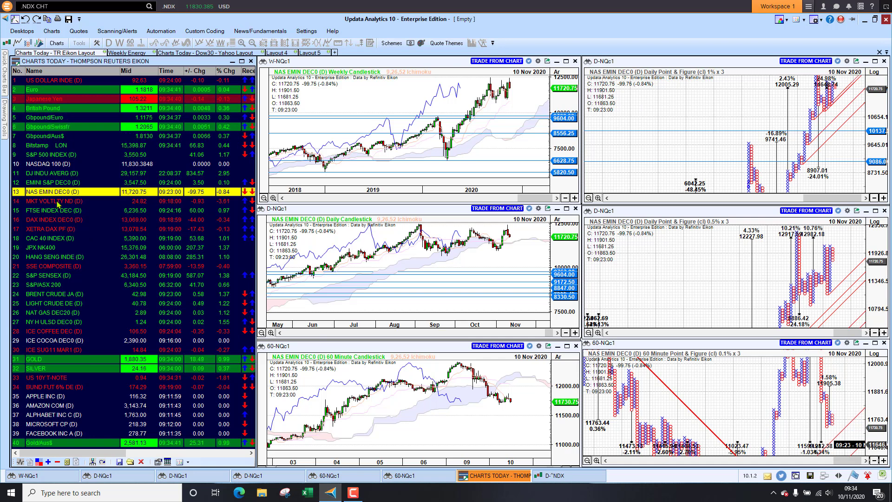
pyautogui.click(58, 203)
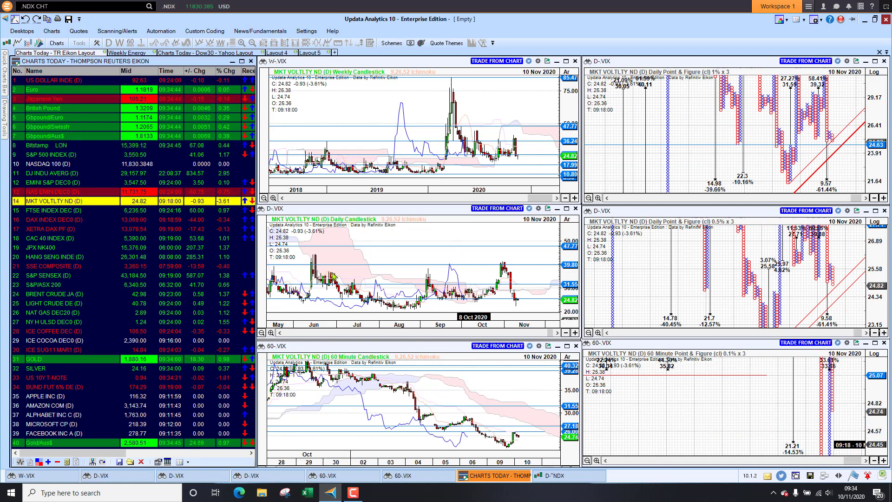
pyautogui.click(49, 164)
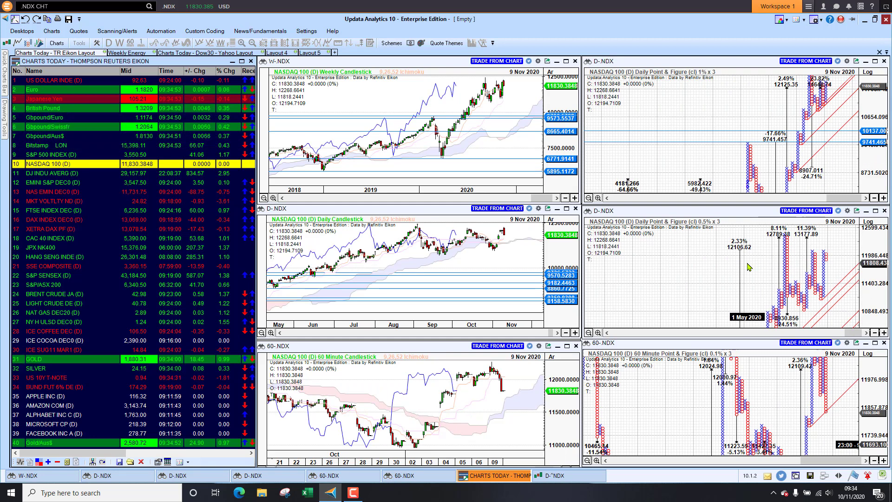
pyautogui.click(338, 252)
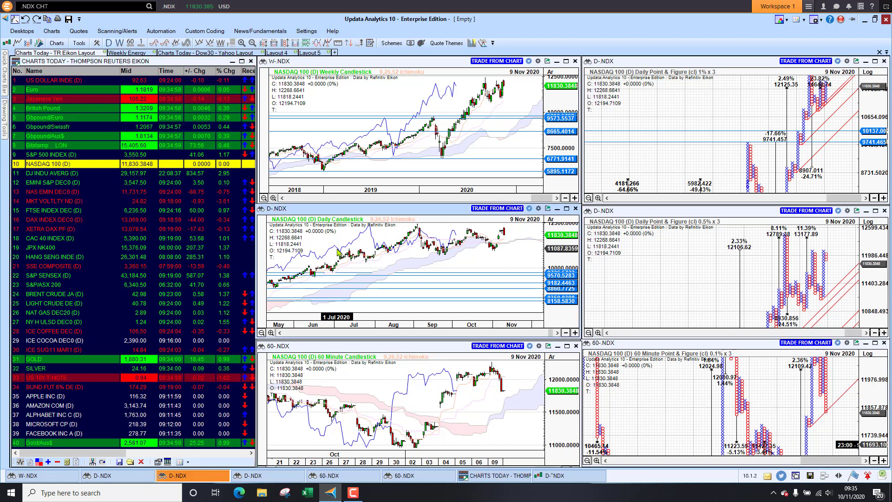
# Step the charts through FTSE, XETRA DAX PF, CAC 40, JPX NK400, Hang Seng, Sensex to S&P/ASX 200.
pyautogui.click(65, 211)
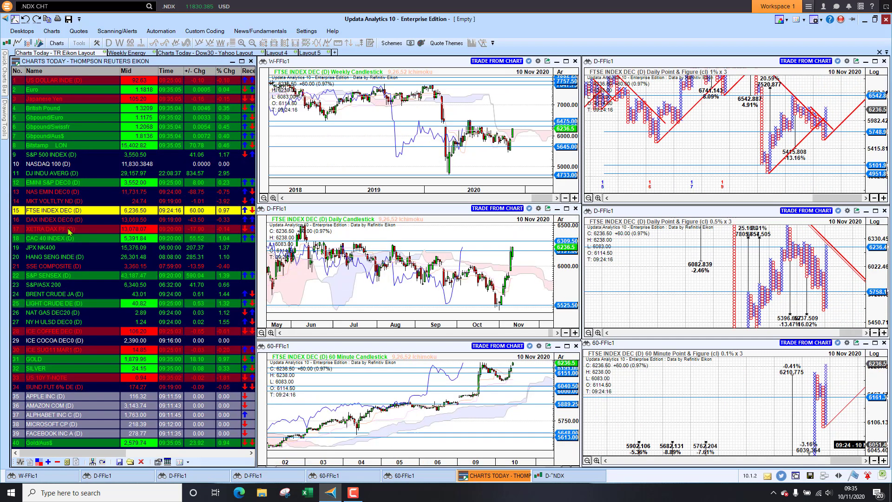
pyautogui.click(69, 231)
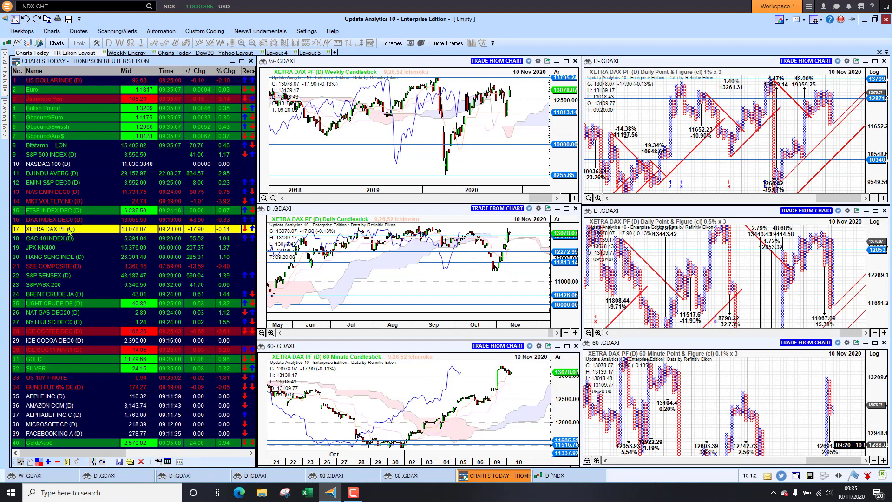
pyautogui.press('Down')
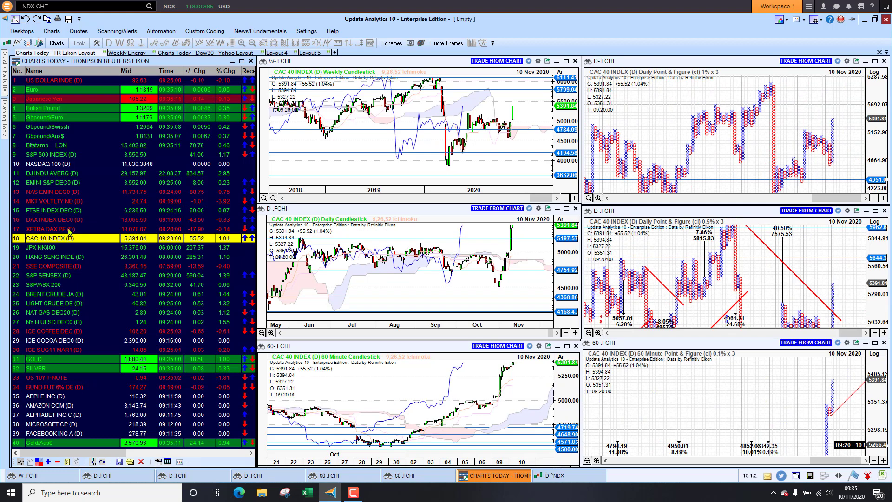
pyautogui.press('Down')
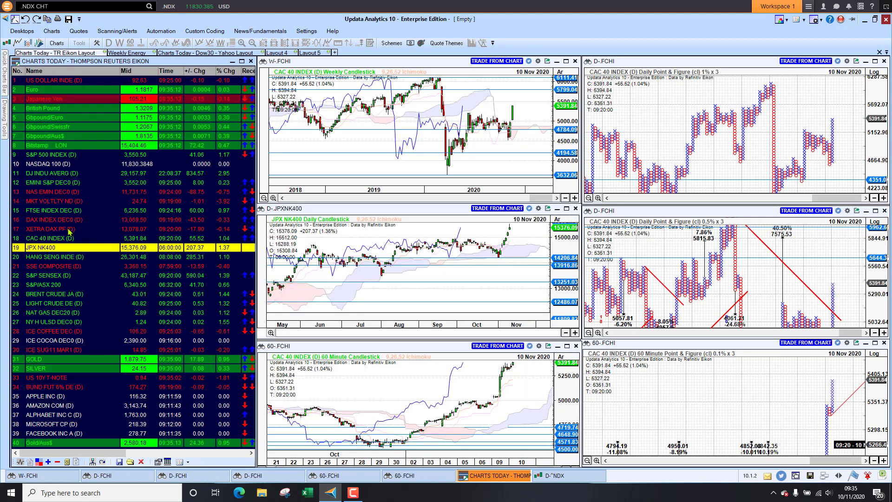
pyautogui.press('Down')
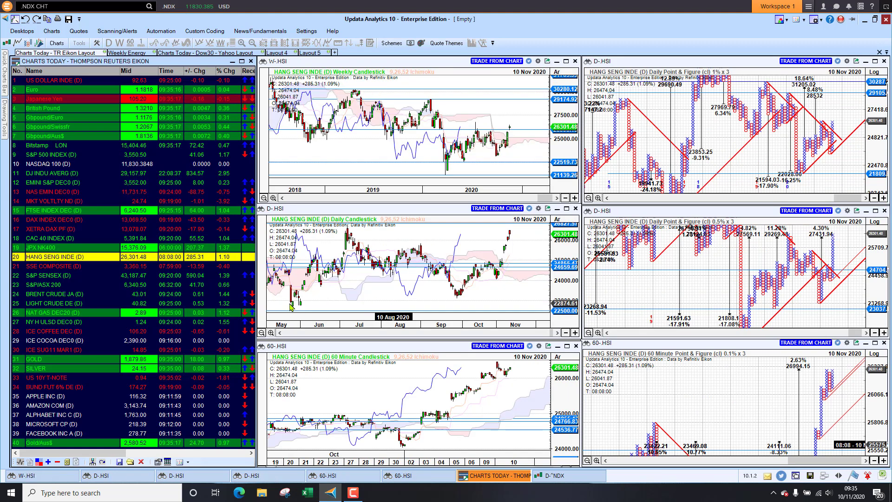
pyautogui.click(64, 275)
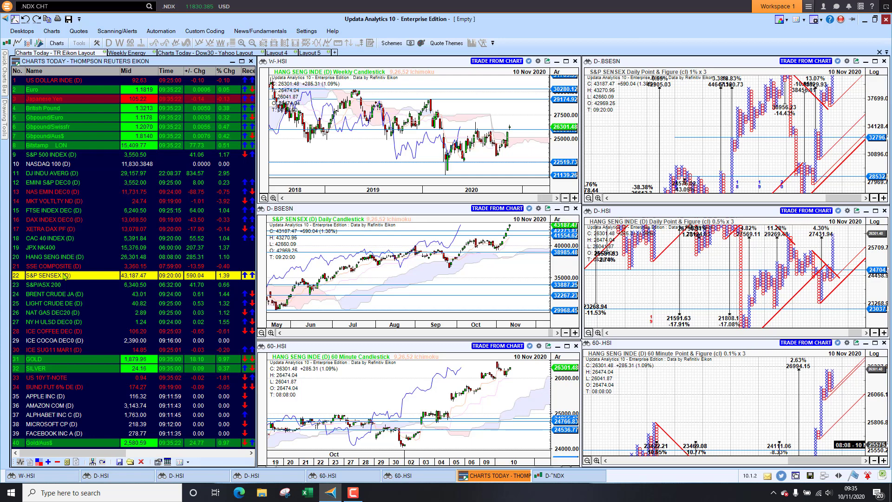
pyautogui.press('Down')
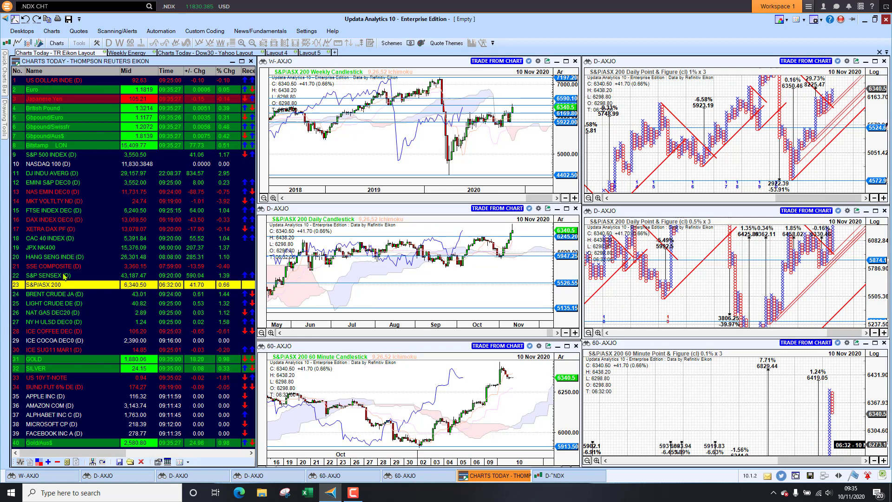
# View the GOLD, SILVER and US 10Y T-NOTE charts, then show the Weekly Energy layout on NY RBOB.
pyautogui.click(53, 363)
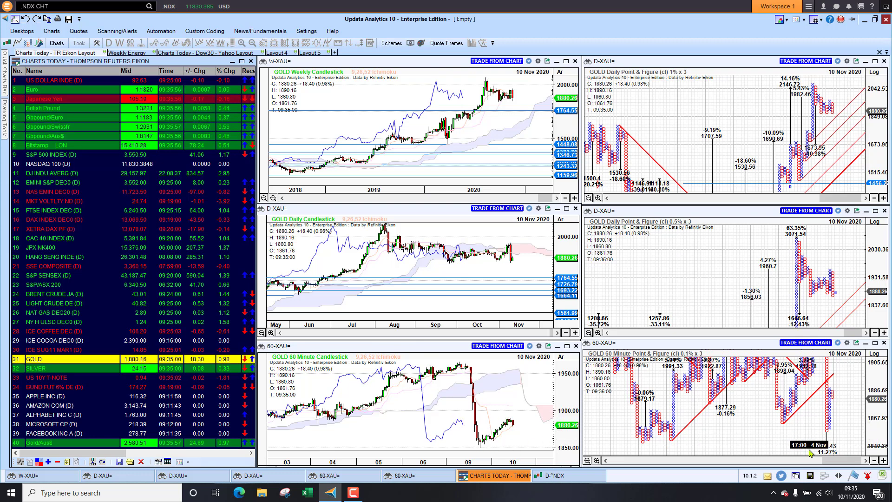
pyautogui.click(35, 370)
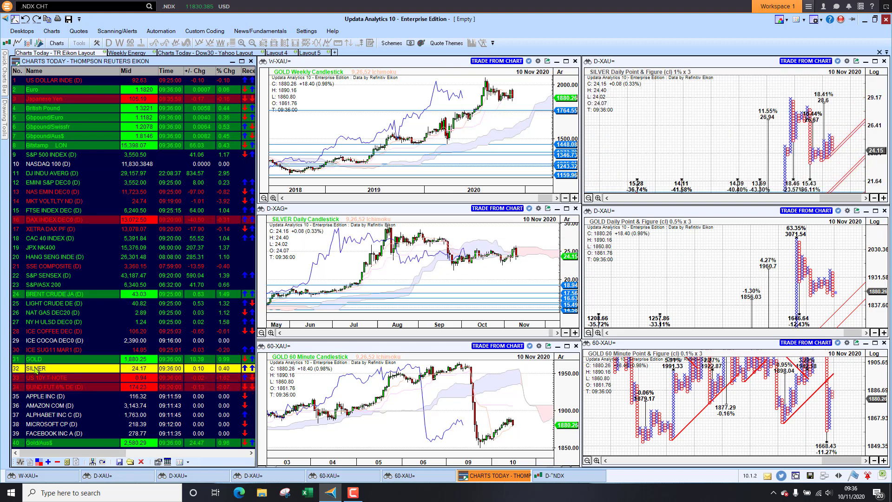
pyautogui.press('Down')
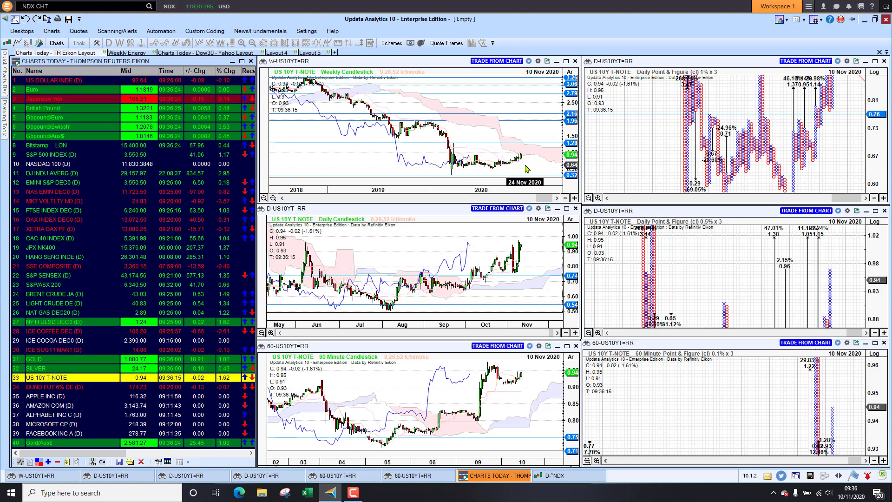
pyautogui.click(132, 54)
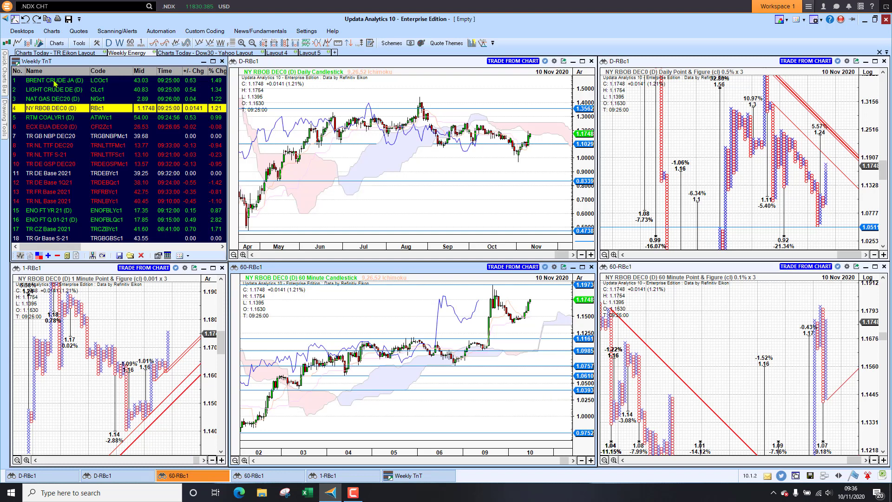
# Chart BRENT CRUDE JA, NAT GAS DEC20, RTM COALYR1 and finally ECX EUA DEC0.
pyautogui.click(54, 81)
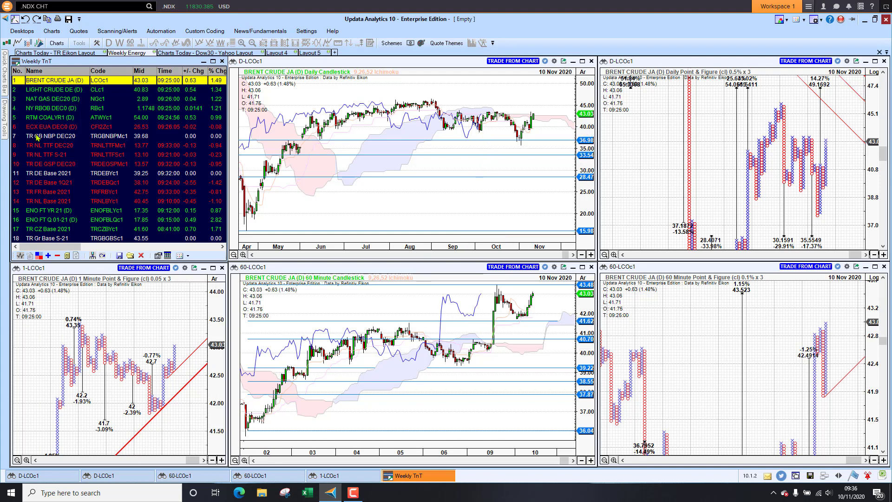
pyautogui.click(46, 100)
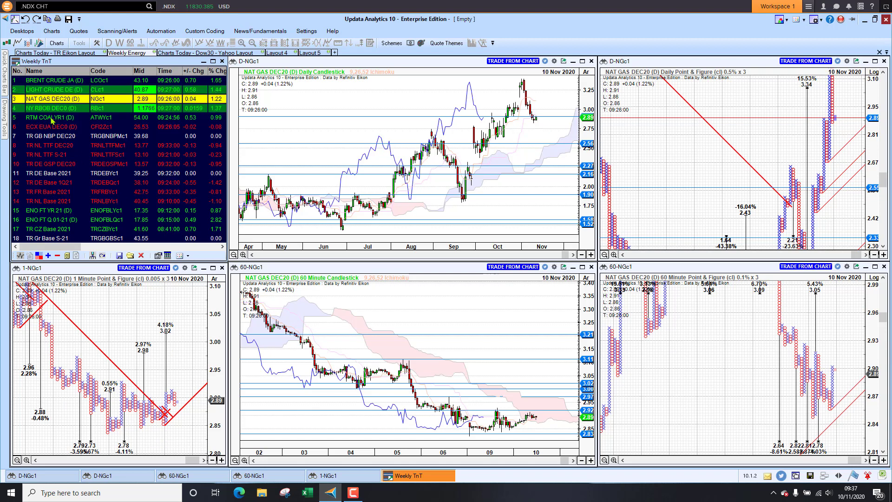
pyautogui.click(52, 120)
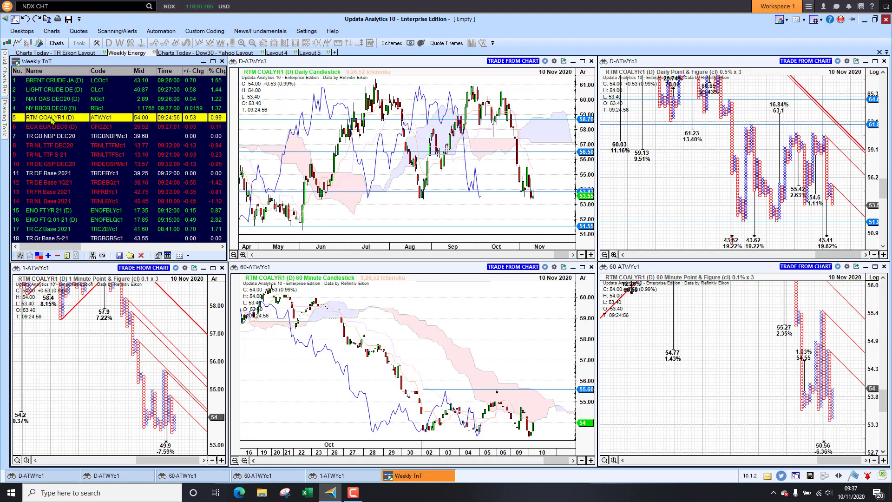
pyautogui.click(70, 127)
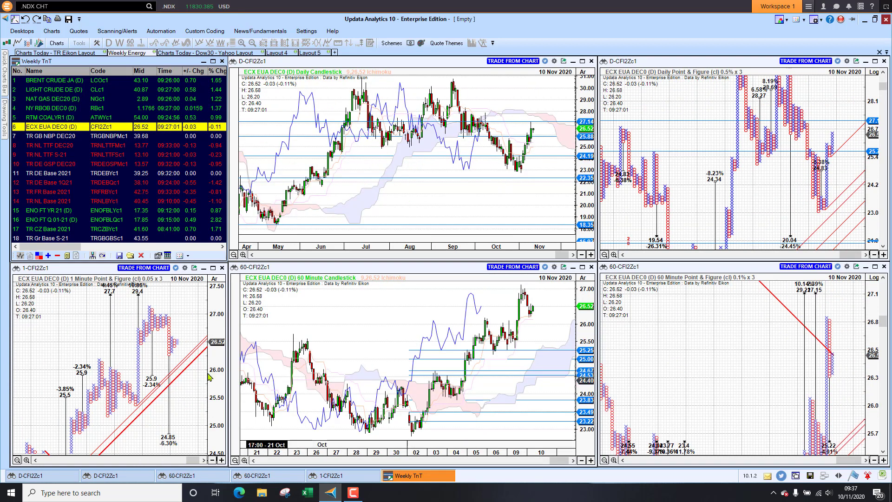
# Step through TR NL TTF DEC20, TR NL TTF S-21, TR DE GSP DEC20 and TR DE Base 2021 charts.
pyautogui.click(53, 145)
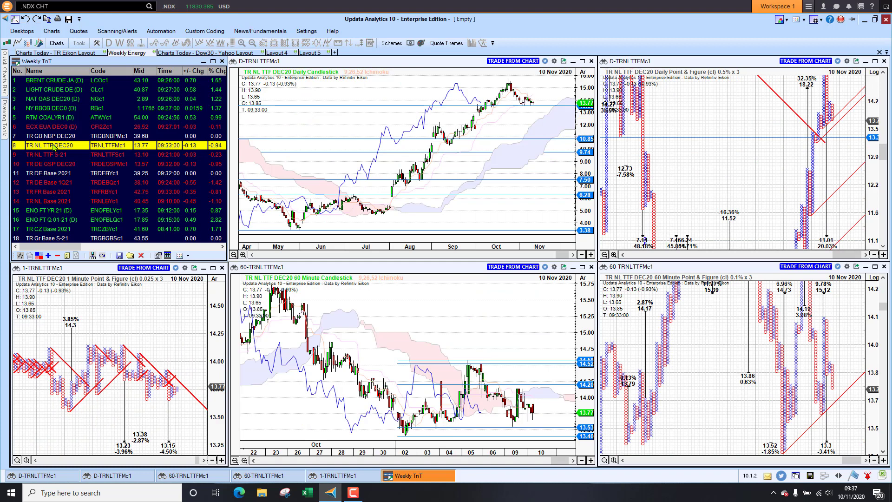
pyautogui.press('Down')
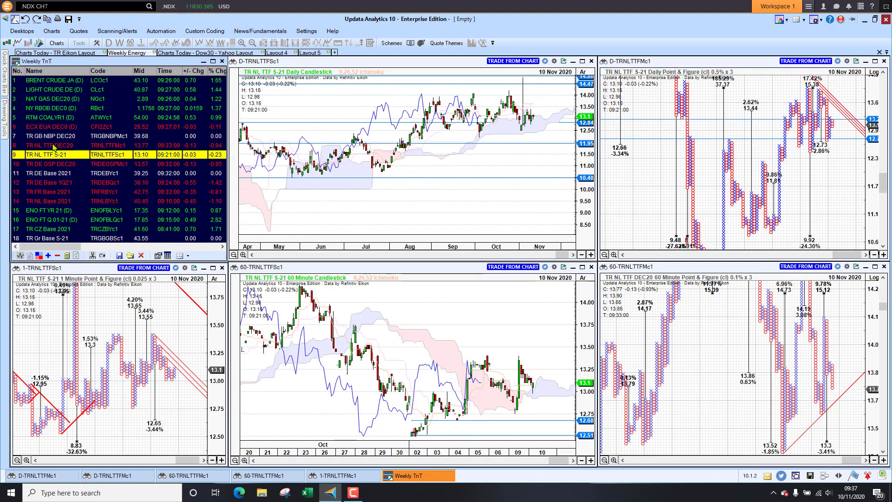
pyautogui.press('Down')
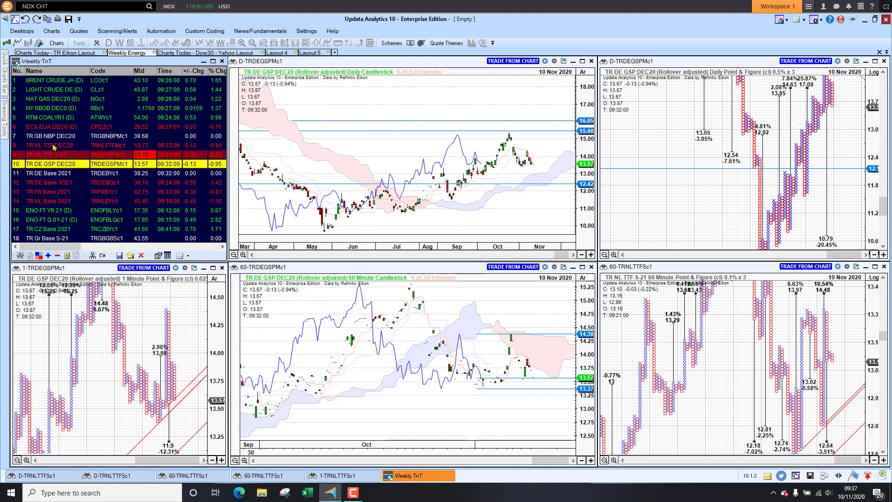
pyautogui.press('Down')
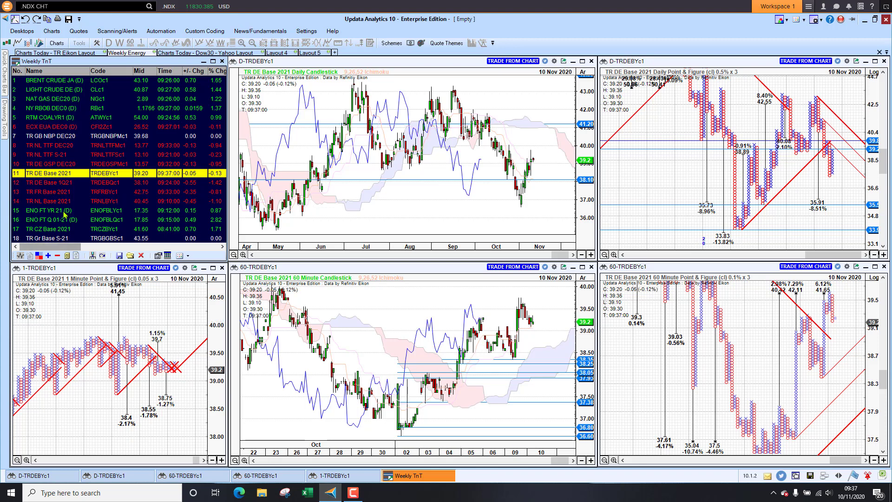
# Load TR DE Base 1Q21, then ENO FT YR 21, then ENO FT Q 01-21.
pyautogui.click(55, 184)
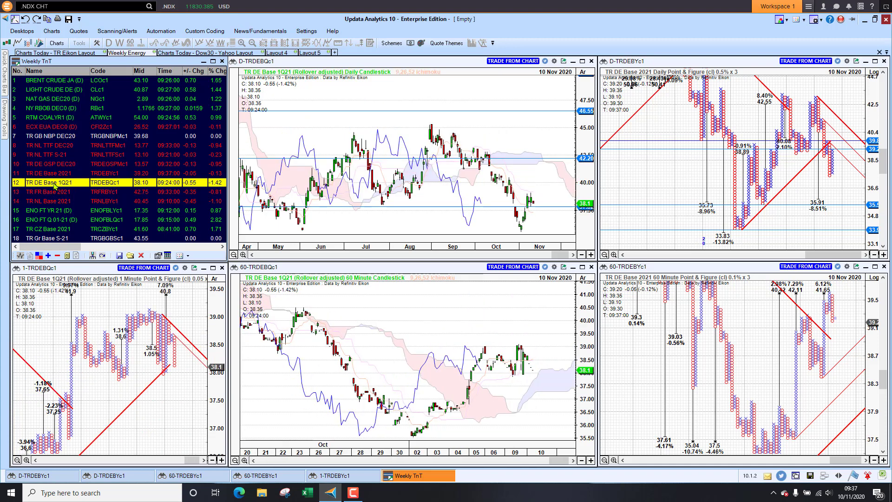
pyautogui.click(57, 211)
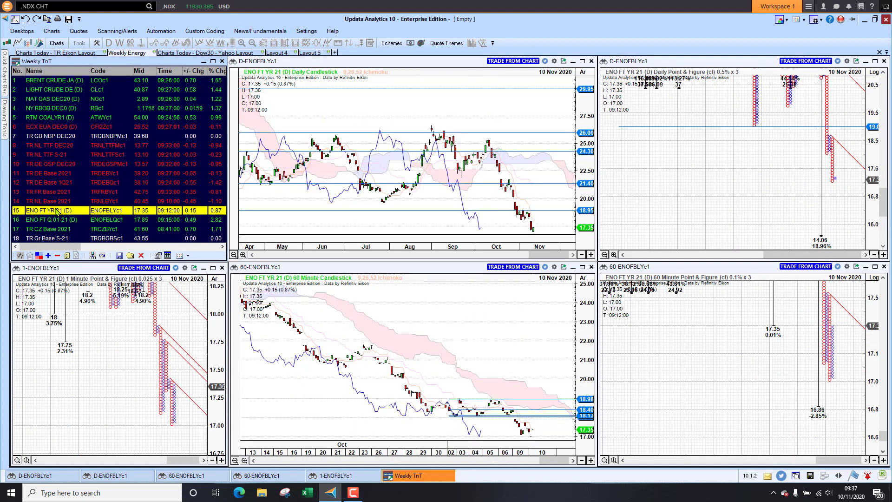
pyautogui.press('Down')
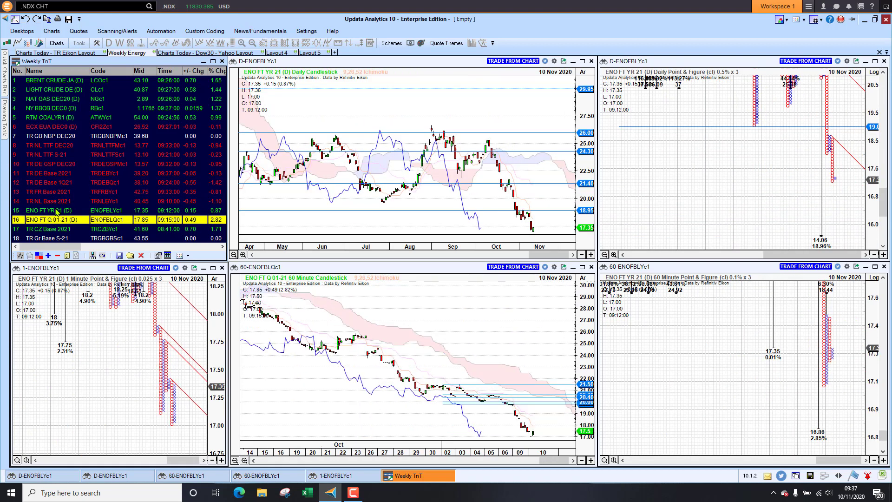